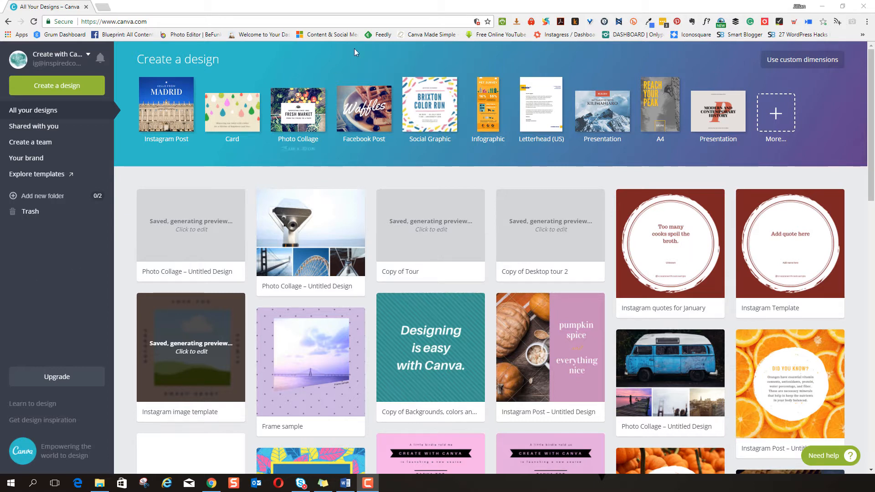
# - Create a Photo Collage design and add the grid with one wide cell above two smaller cells
pyautogui.click(296, 100)
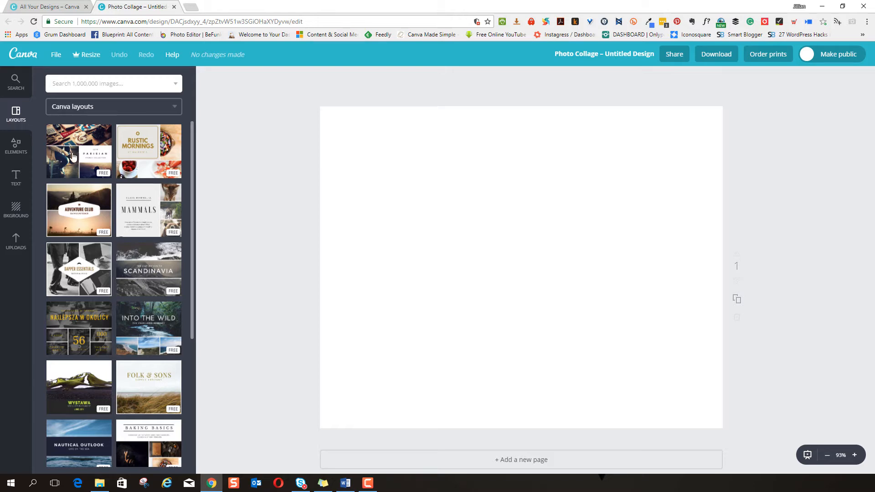
pyautogui.click(16, 146)
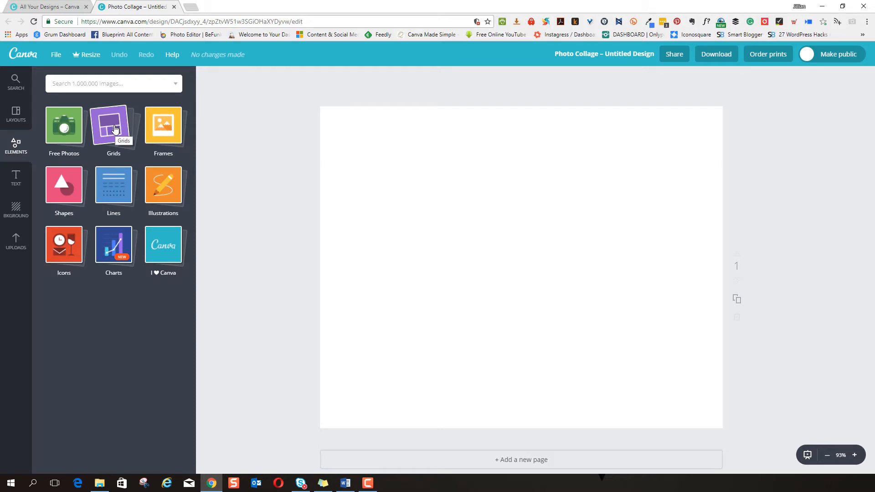
pyautogui.click(115, 130)
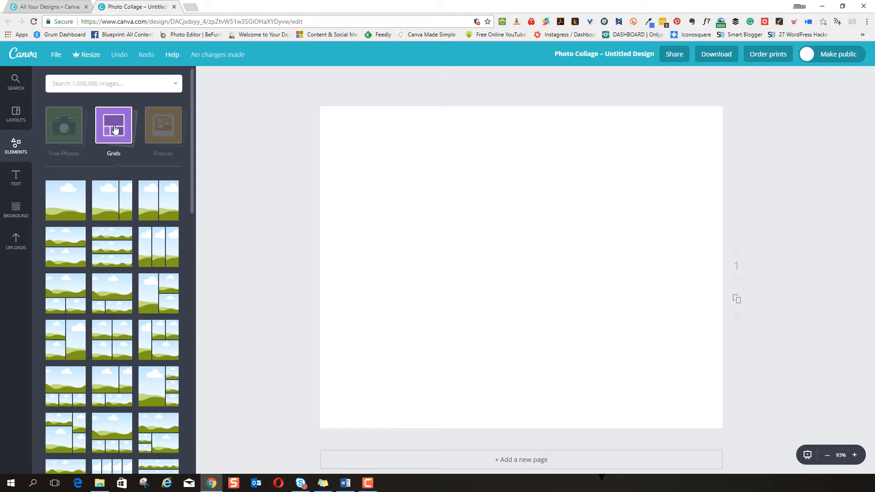
pyautogui.click(72, 292)
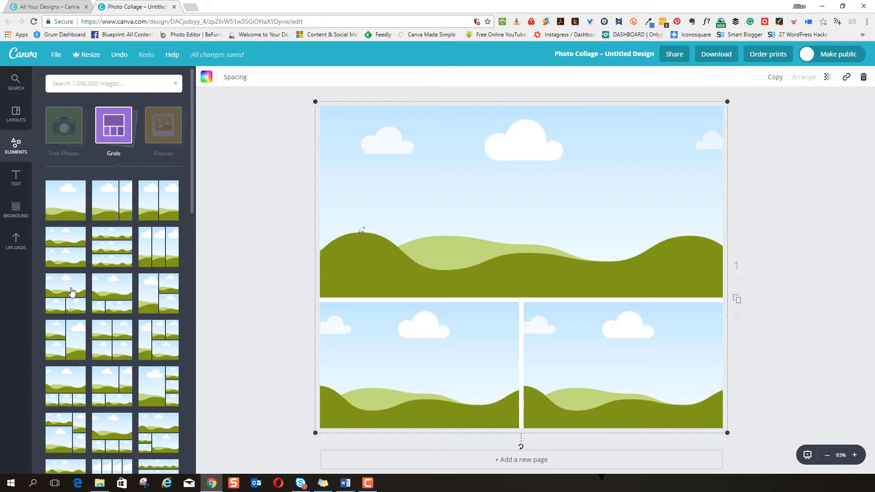
# - Fill the grid with free photos: the two women by the bridge above, the blue van and the lit boathouse below
pyautogui.click(119, 130)
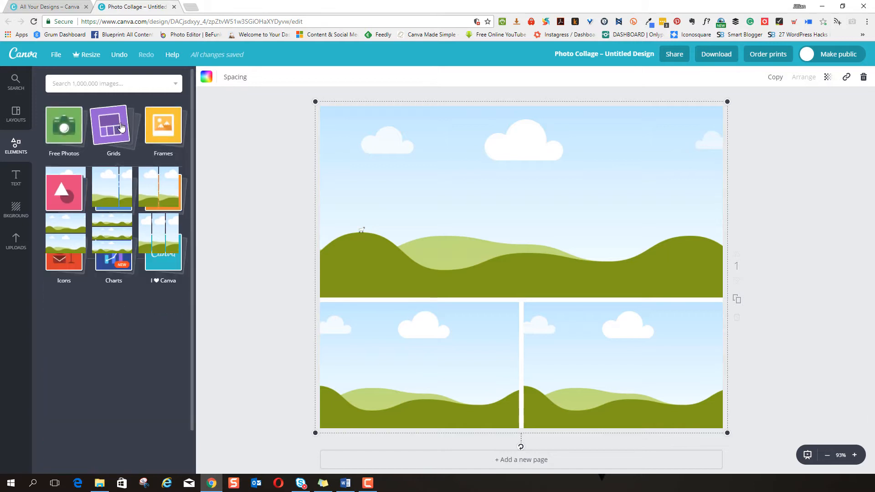
pyautogui.click(65, 128)
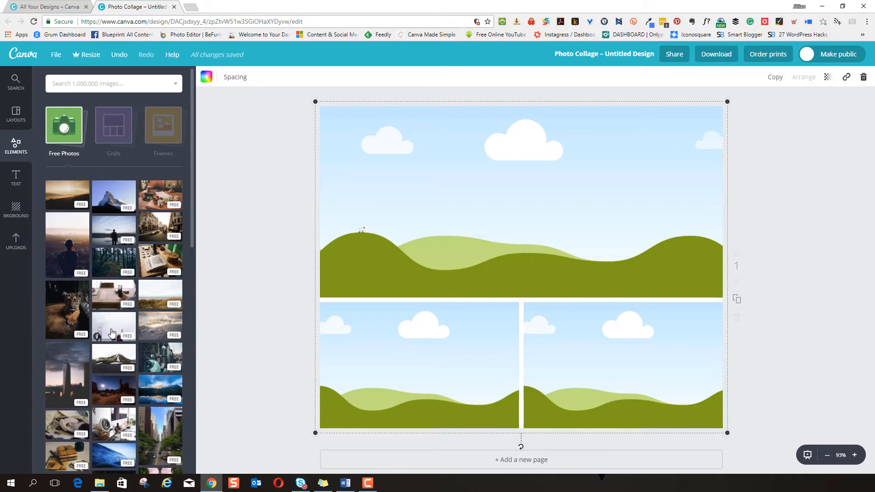
pyautogui.moveTo(111, 333); pyautogui.dragTo(527, 214)
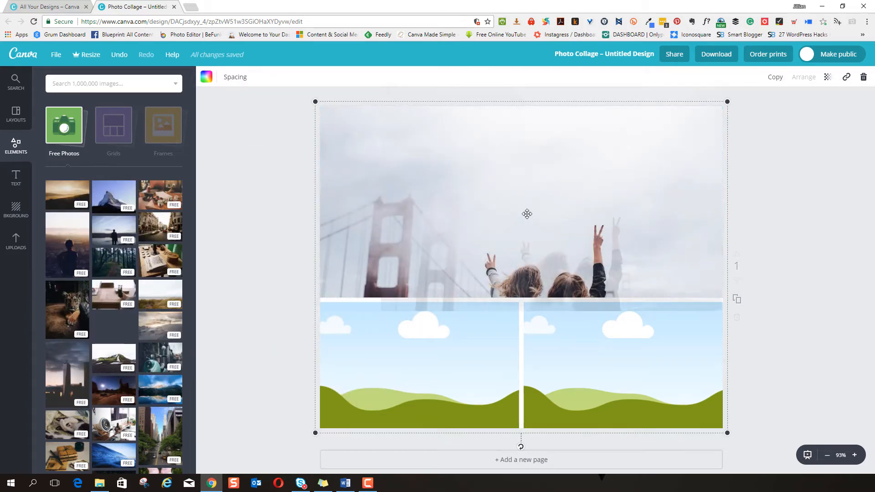
pyautogui.moveTo(527, 214); pyautogui.dragTo(526, 213)
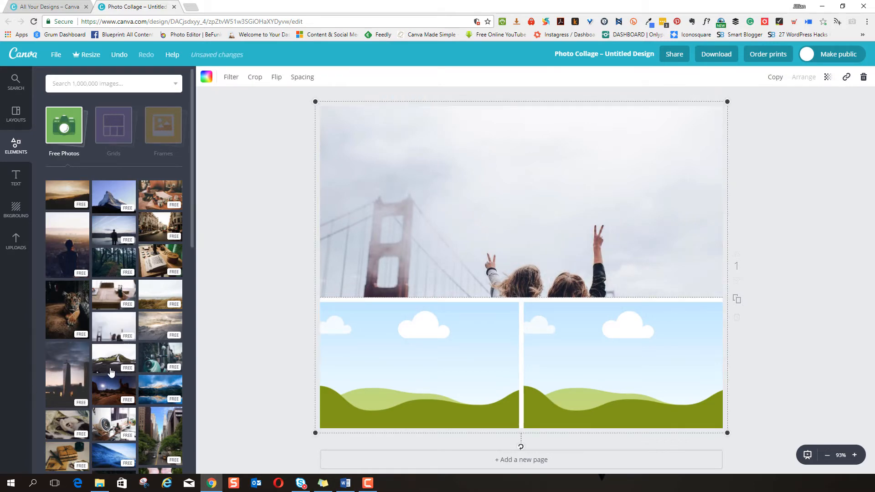
pyautogui.scroll(-3, 110, 371)
pyautogui.moveTo(114, 345); pyautogui.dragTo(387, 364)
pyautogui.scroll(-5, 155, 363)
pyautogui.moveTo(155, 363); pyautogui.dragTo(597, 357)
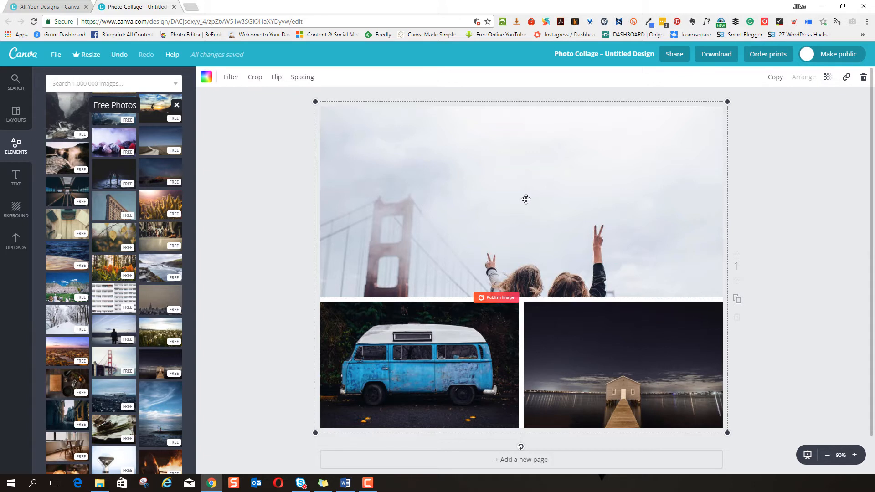
# - Enlarge the bridge photo within its grid cell and shift it up so both women's heads and shoulders fit
pyautogui.doubleClick(526, 199)
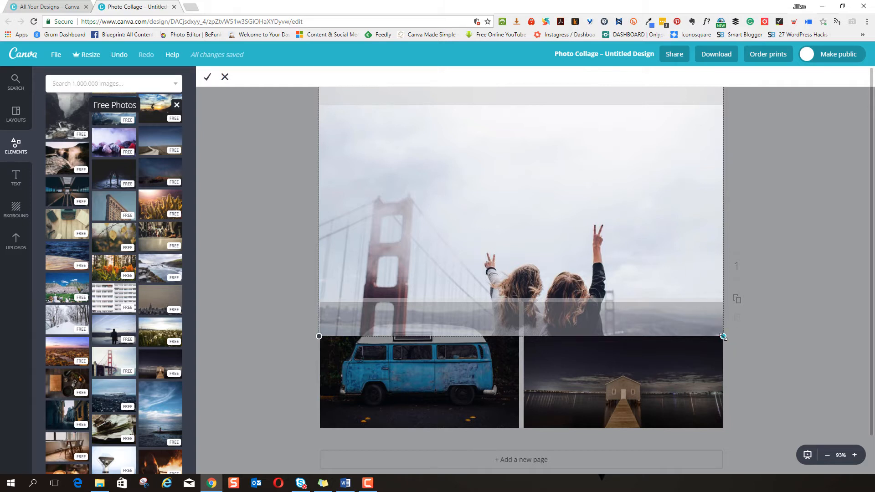
pyautogui.moveTo(723, 337); pyautogui.dragTo(790, 381)
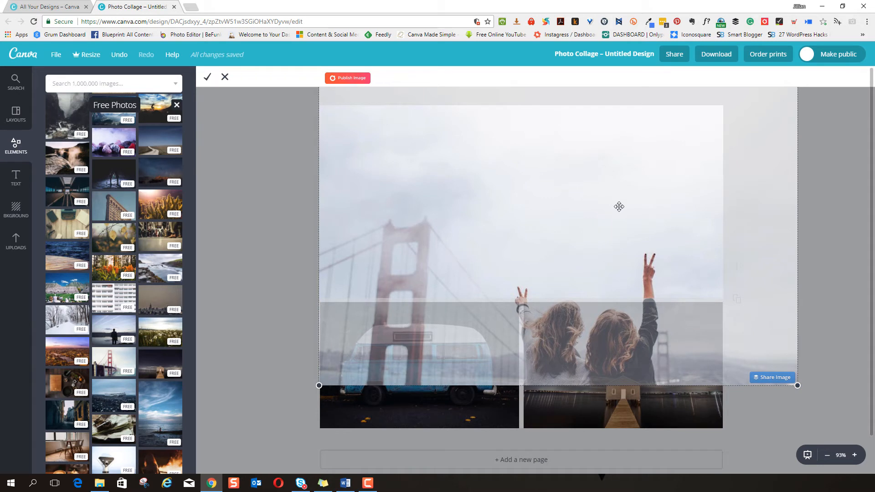
pyautogui.moveTo(616, 205); pyautogui.dragTo(638, 122)
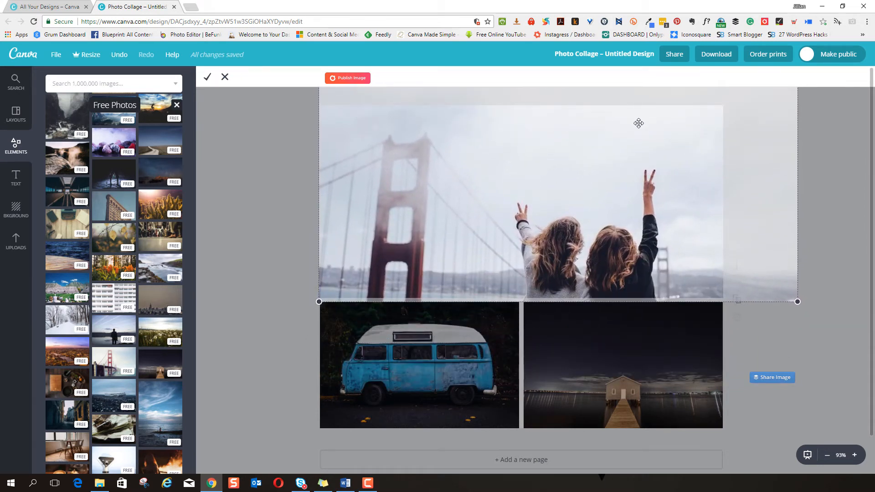
pyautogui.click(207, 78)
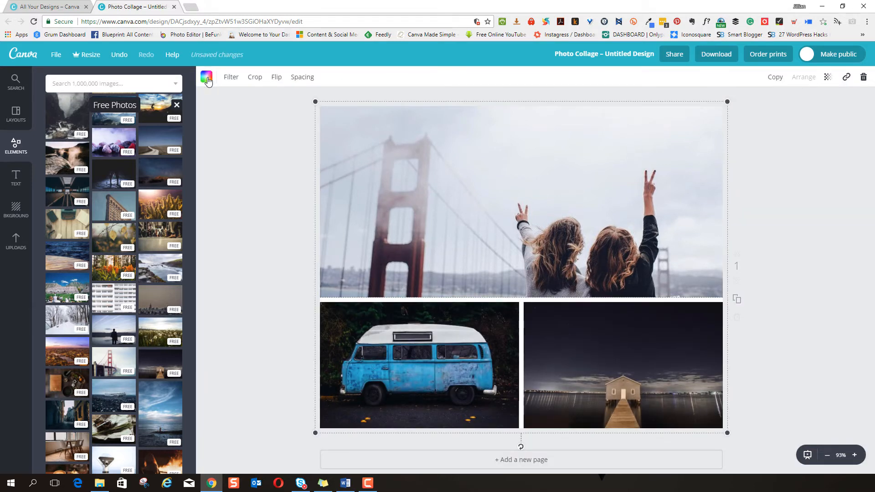
pyautogui.doubleClick(562, 201)
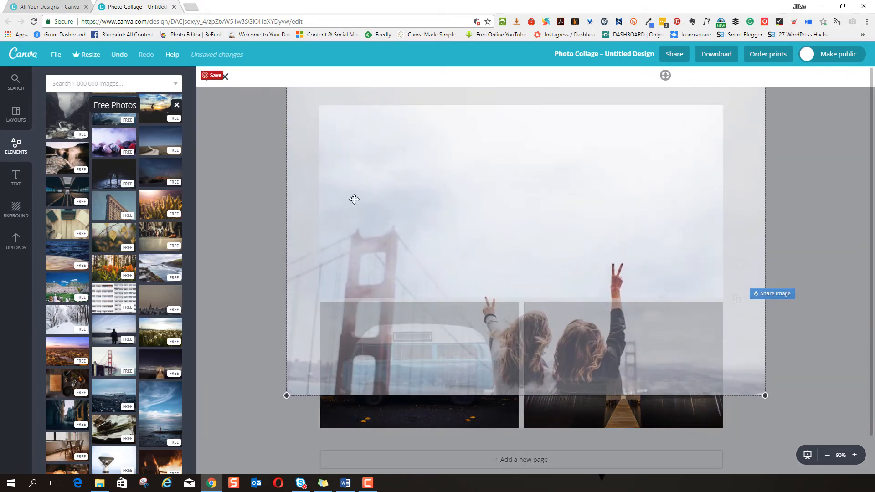
pyautogui.click(225, 77)
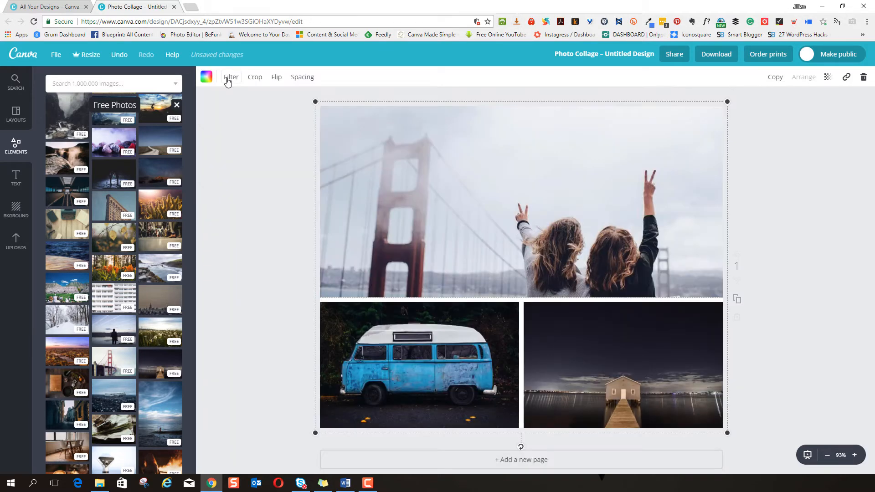
# - Return to the designs overview and create a blank Instagram Post design
pyautogui.click(16, 210)
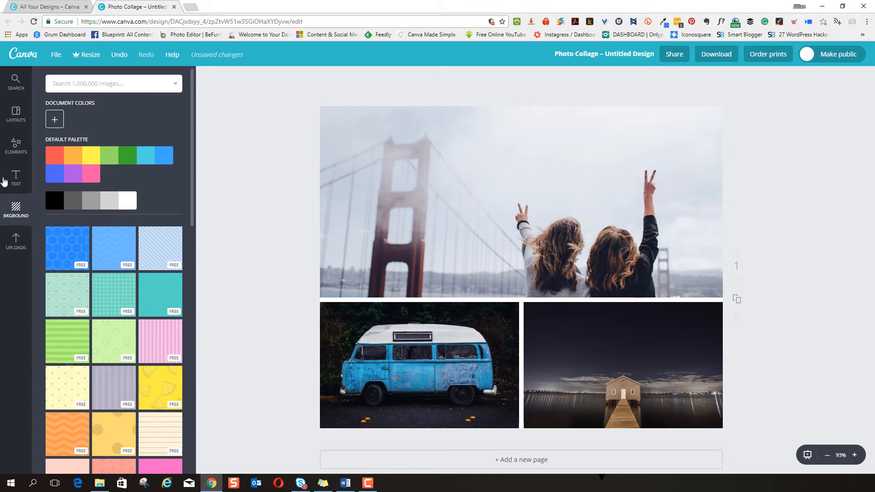
pyautogui.click(56, 7)
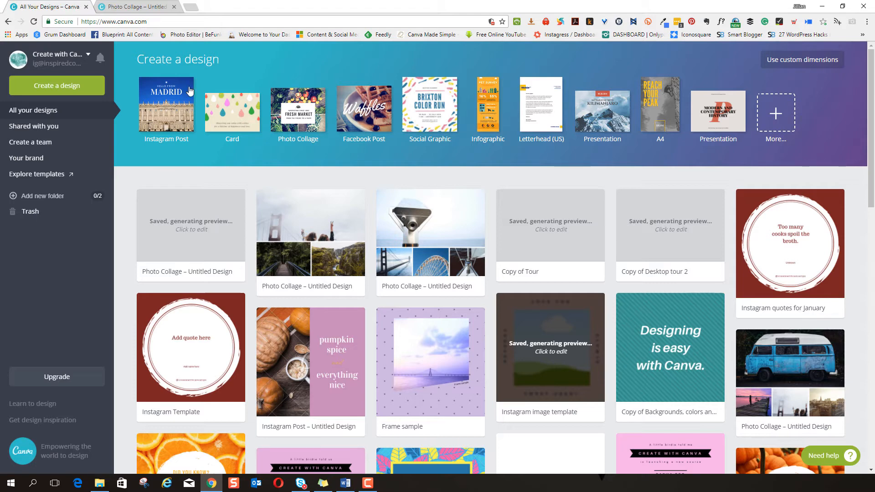
pyautogui.click(167, 111)
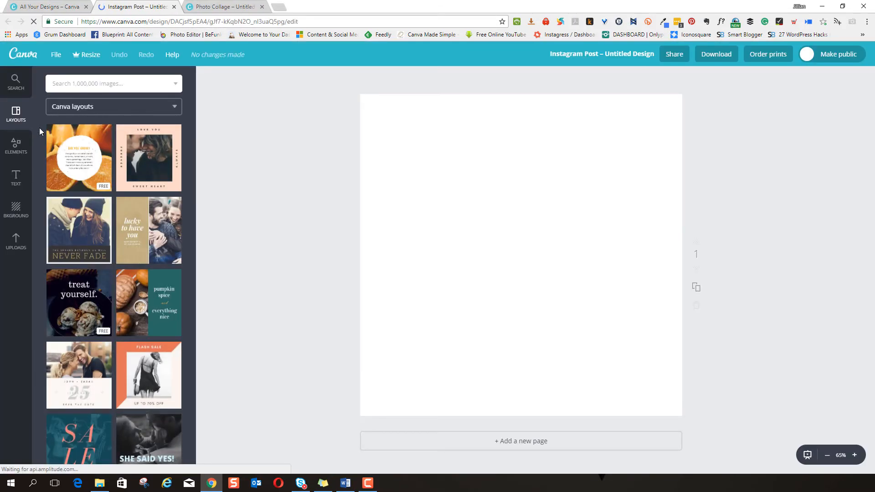
# - Add the single-photo frame with a slanted lower edge, enlarged to about 700 × 680 px and centred on the page
pyautogui.click(16, 145)
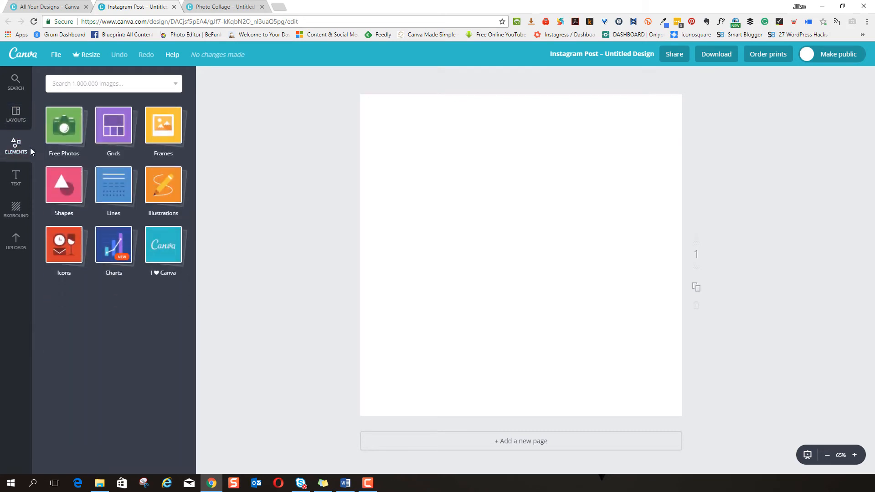
pyautogui.click(169, 132)
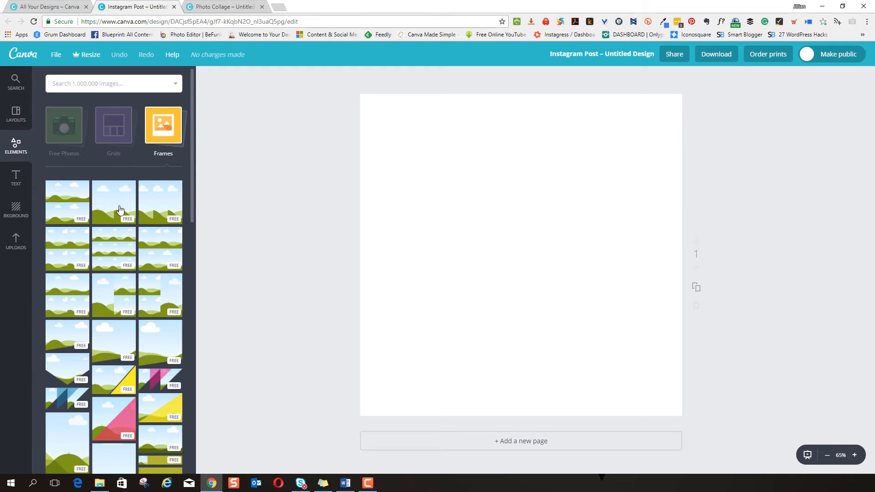
pyautogui.scroll(-7, 119, 241)
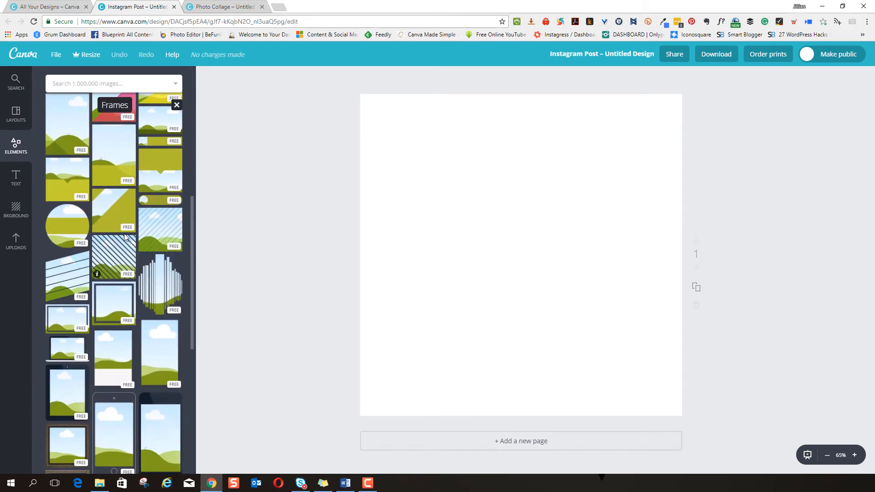
pyautogui.scroll(-3, 123, 239)
pyautogui.scroll(1, 124, 233)
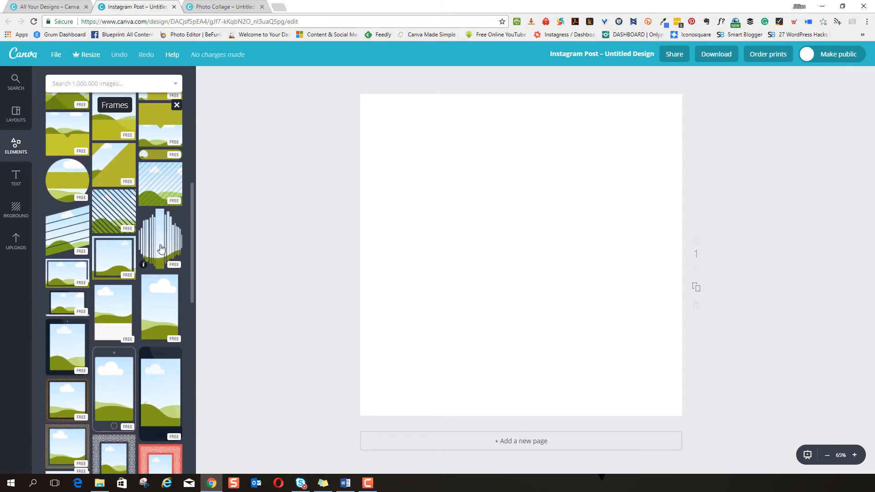
pyautogui.scroll(-3, 160, 250)
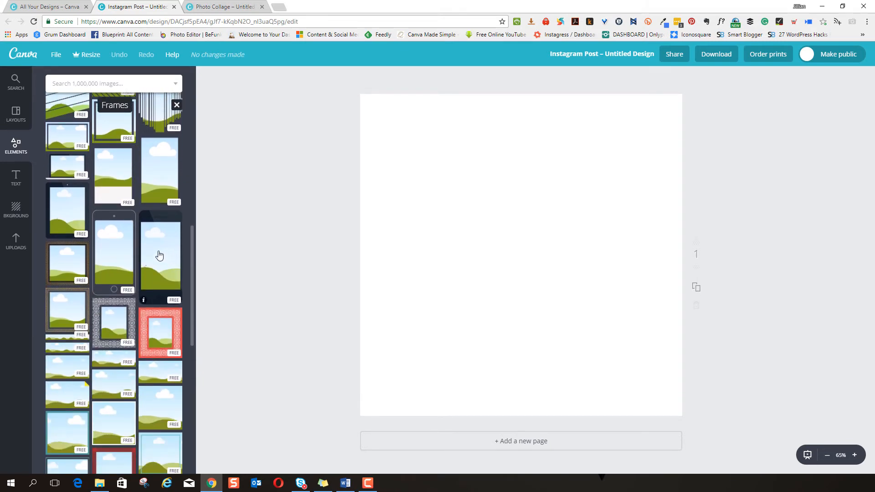
pyautogui.scroll(-4, 139, 265)
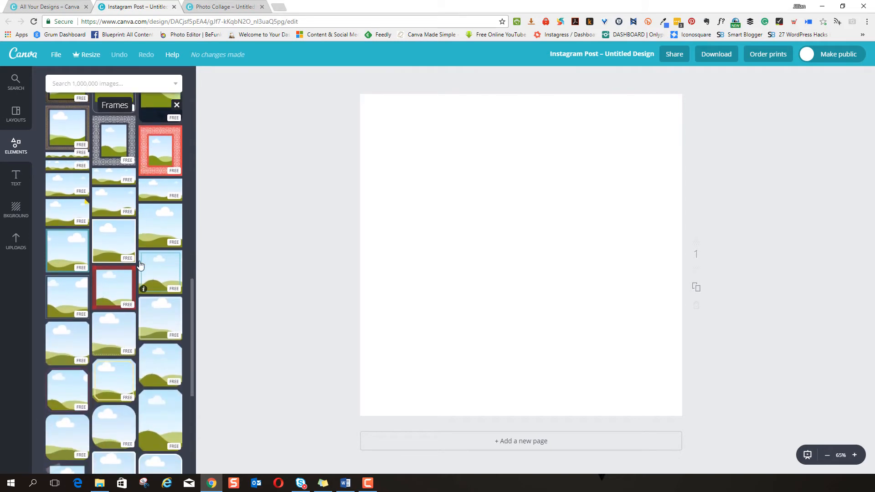
pyautogui.scroll(10, 139, 264)
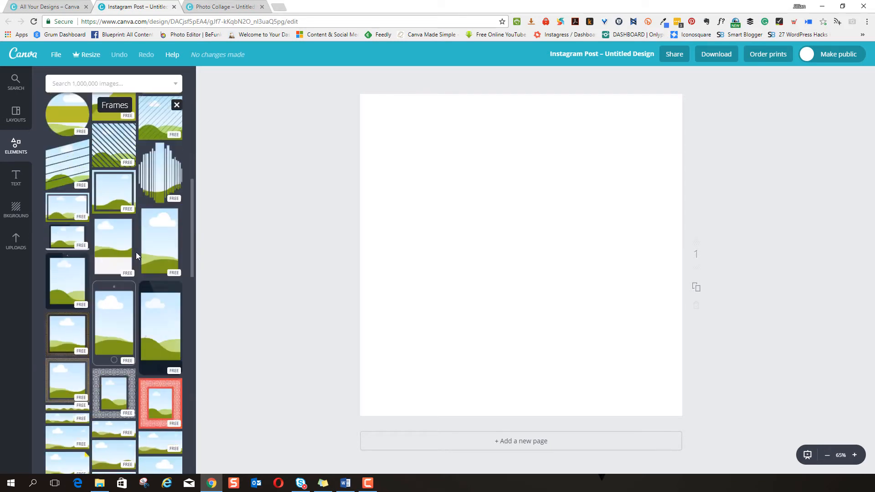
pyautogui.scroll(2, 137, 254)
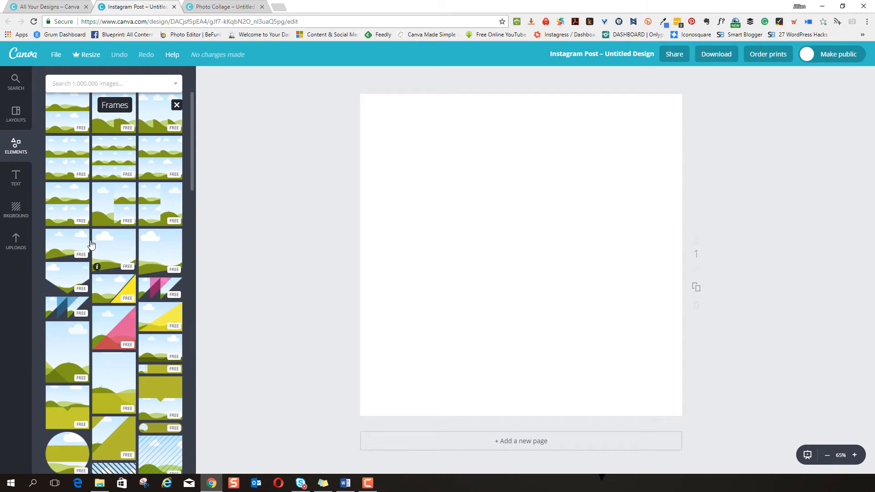
pyautogui.click(113, 247)
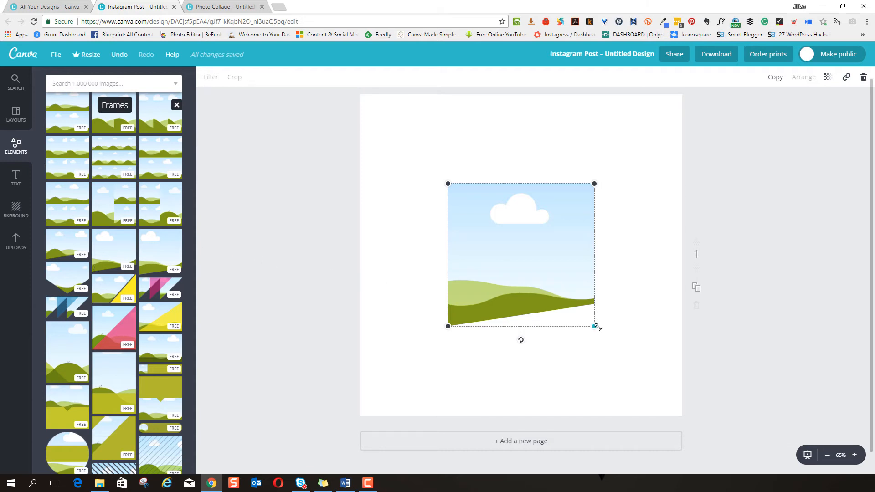
pyautogui.moveTo(594, 326); pyautogui.dragTo(655, 386)
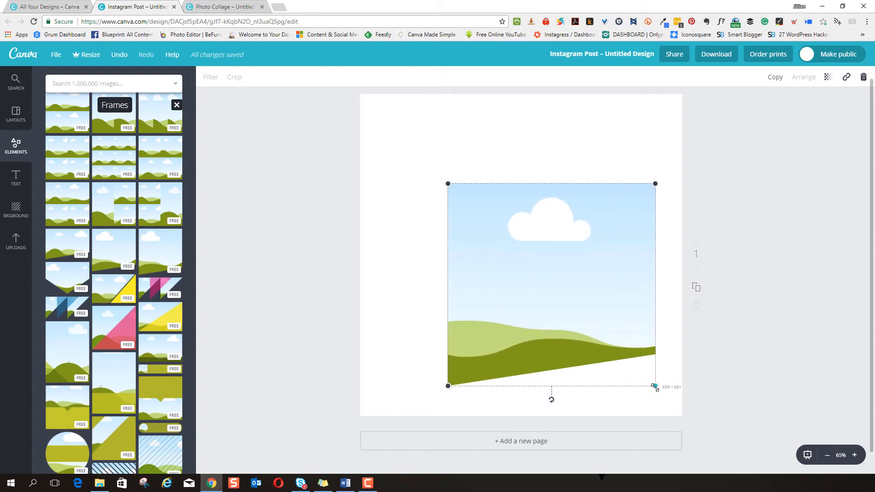
pyautogui.moveTo(584, 255); pyautogui.dragTo(552, 229)
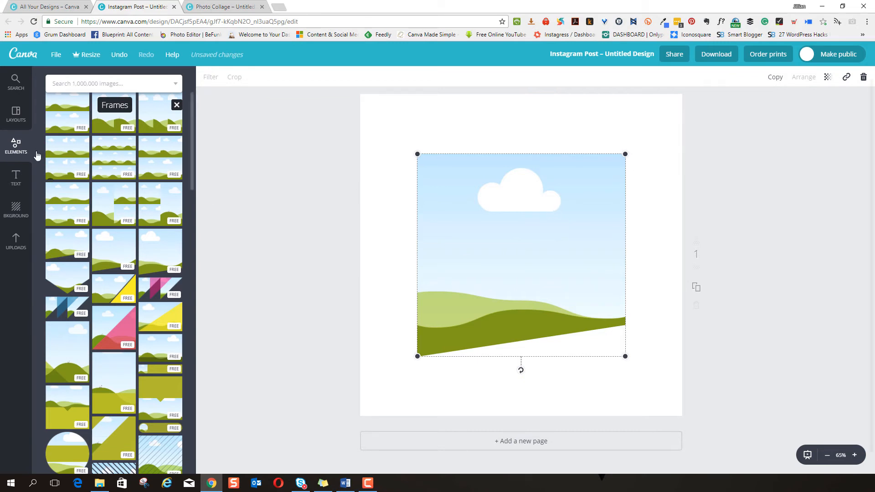
# - Fill the slanted frame with the free photo of green northern lights over rocky hills
pyautogui.click(16, 146)
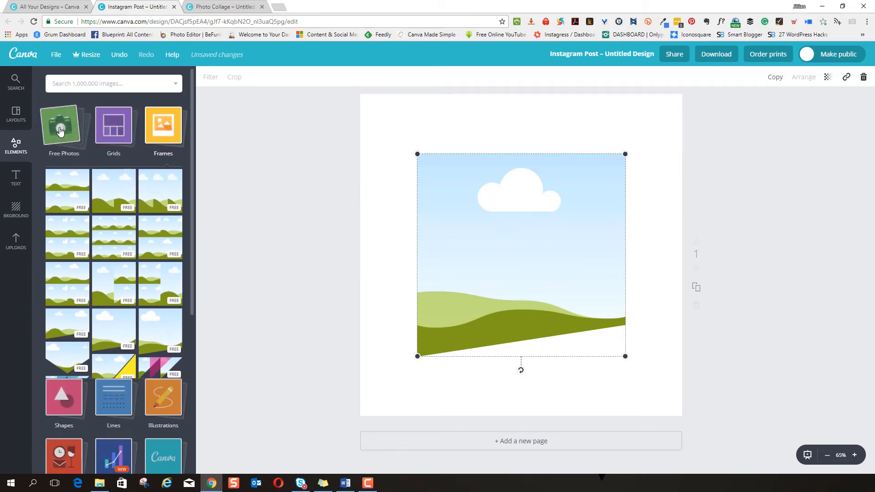
pyautogui.click(60, 131)
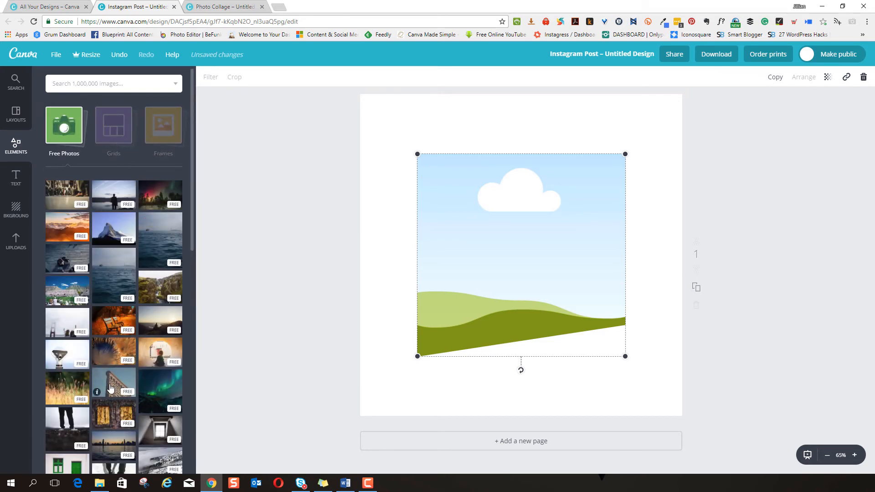
pyautogui.moveTo(155, 394); pyautogui.dragTo(502, 254)
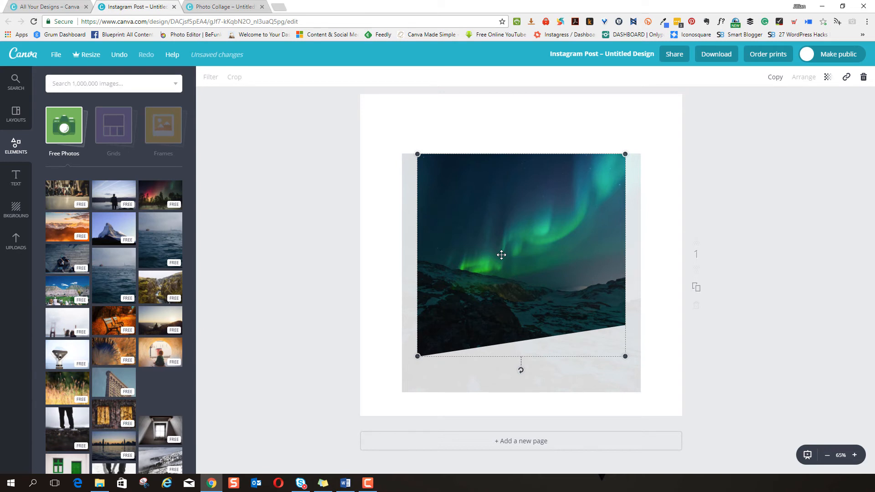
pyautogui.moveTo(501, 254); pyautogui.dragTo(501, 255)
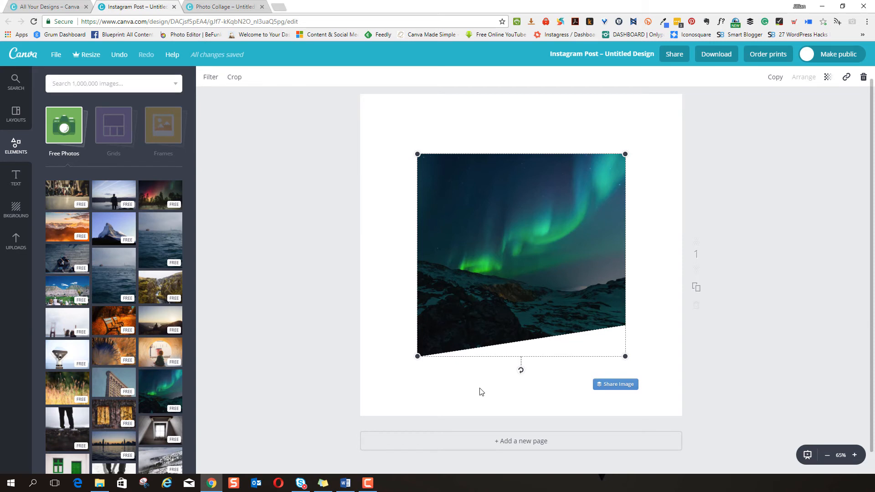
# - Add a subheading text box and place it just below the slanted photo, toward its right side
pyautogui.click(16, 179)
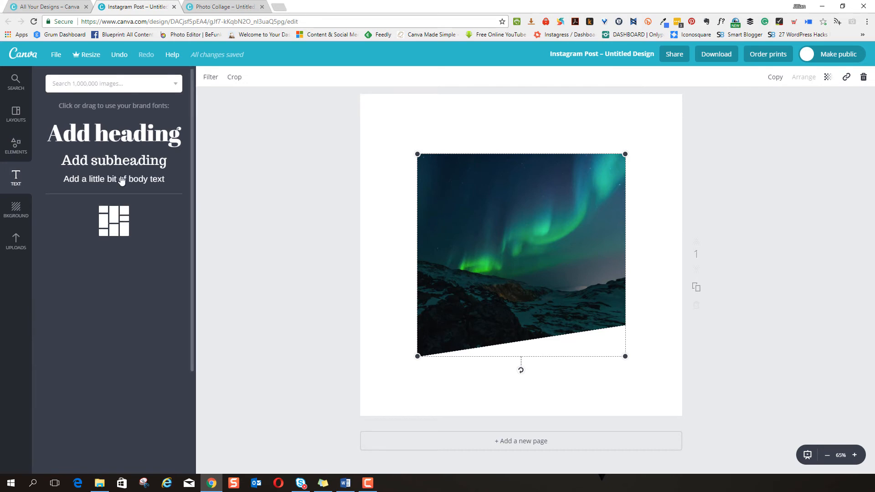
pyautogui.click(120, 163)
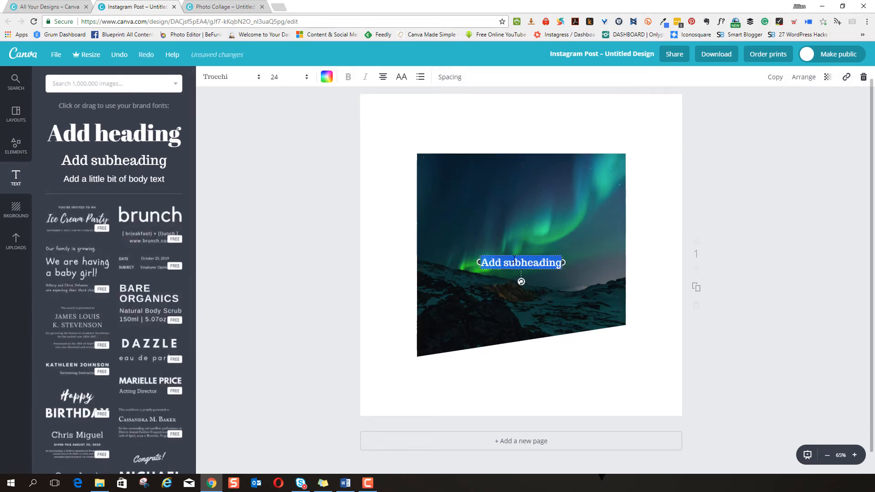
pyautogui.moveTo(521, 263); pyautogui.dragTo(560, 367)
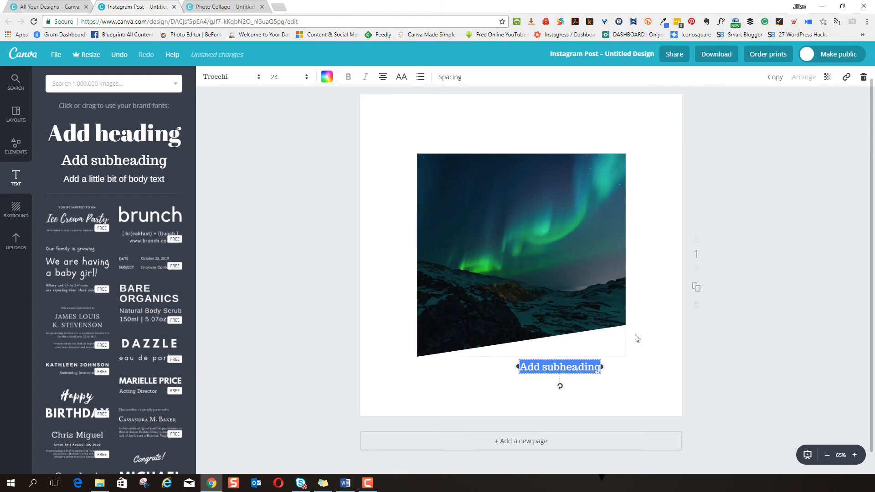
# - Rotate the subheading to about 350° to match the photo's slanted lower edge and tuck it under the edge's right end
pyautogui.click(561, 388)
pyautogui.moveTo(562, 390); pyautogui.dragTo(564, 389)
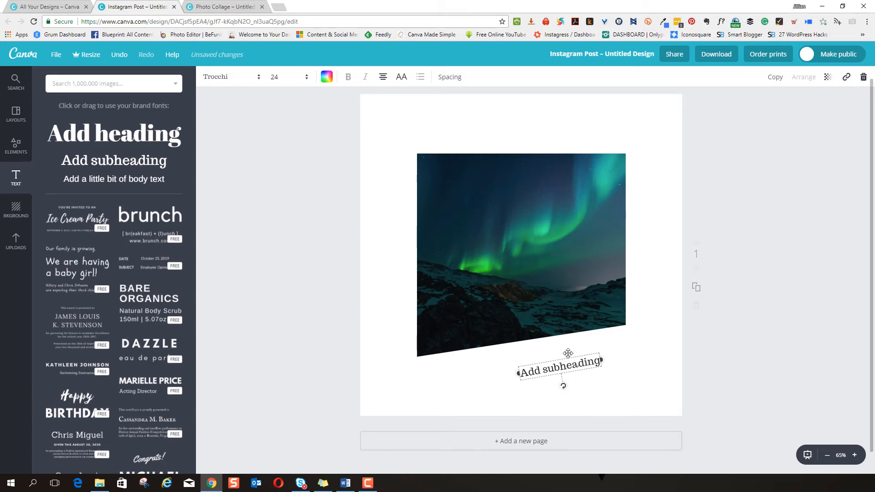
pyautogui.moveTo(568, 353); pyautogui.dragTo(592, 330)
pyautogui.click(588, 363)
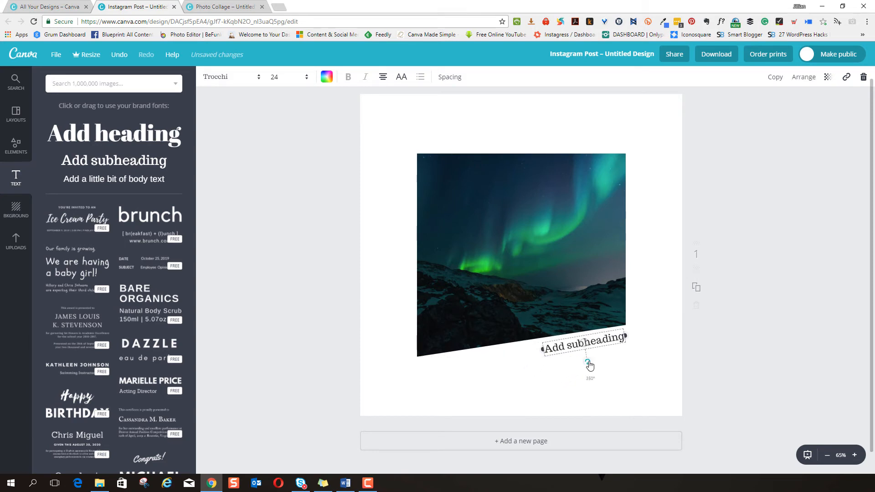
pyautogui.moveTo(589, 364); pyautogui.dragTo(588, 363)
# - Replace the subheading text with "Night light" and shift it so its end lines up with the photo's right edge
pyautogui.doubleClick(584, 342)
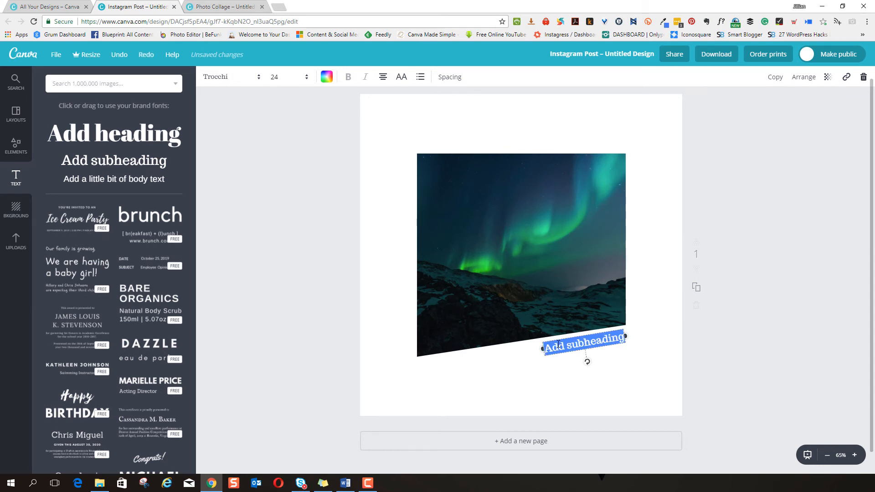
pyautogui.write('N9ig')
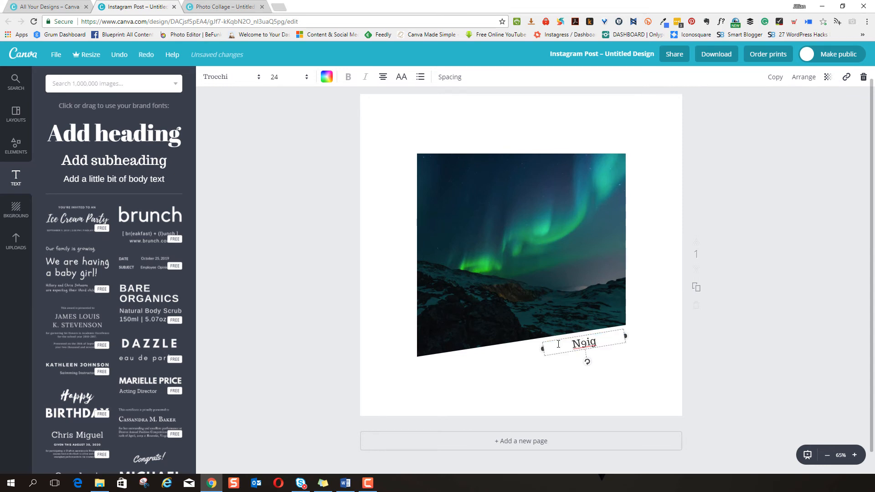
pyautogui.press('BackSpace')
pyautogui.press('BackSpace')
pyautogui.press('BackSpace')
pyautogui.write('ight light')
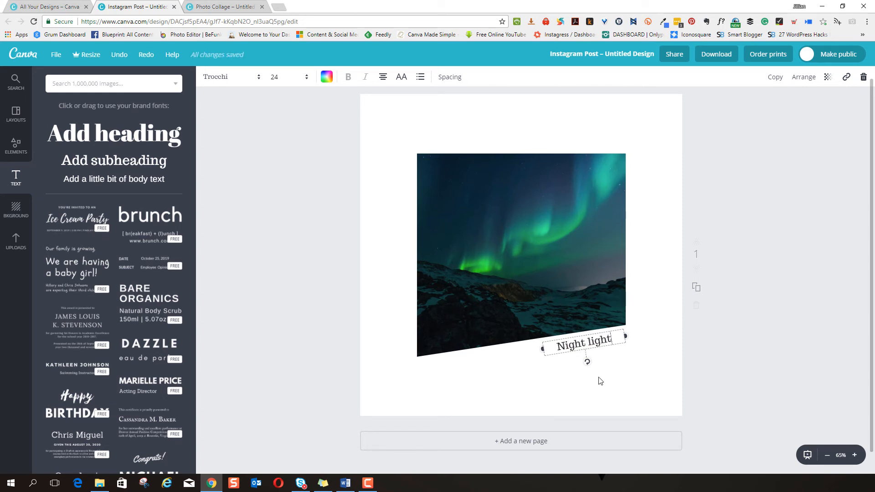
pyautogui.click(600, 381)
pyautogui.moveTo(599, 342); pyautogui.dragTo(615, 336)
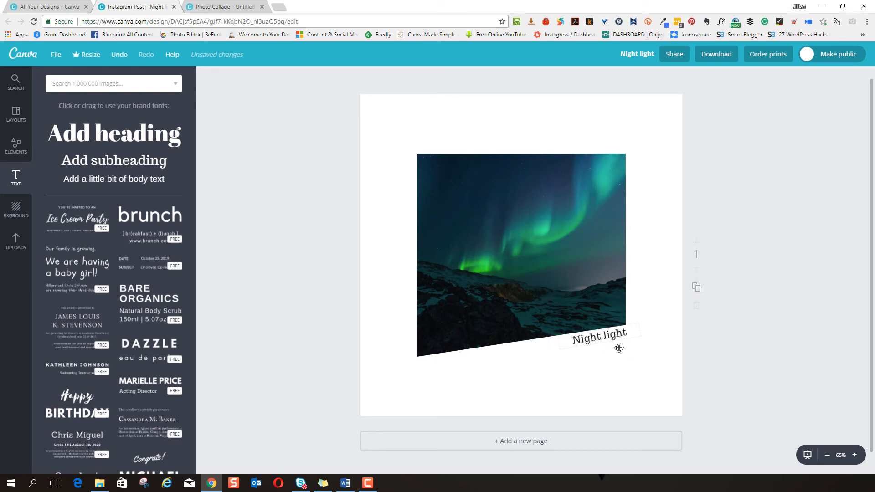
pyautogui.click(615, 383)
# - Apply the free light green circle-pattern background and recolour it pale mint with colour code cbffec
pyautogui.click(18, 214)
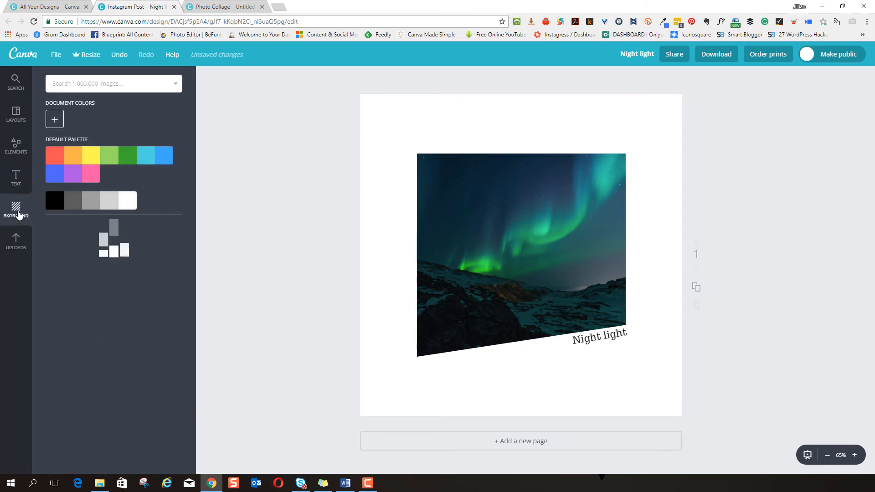
pyautogui.click(114, 339)
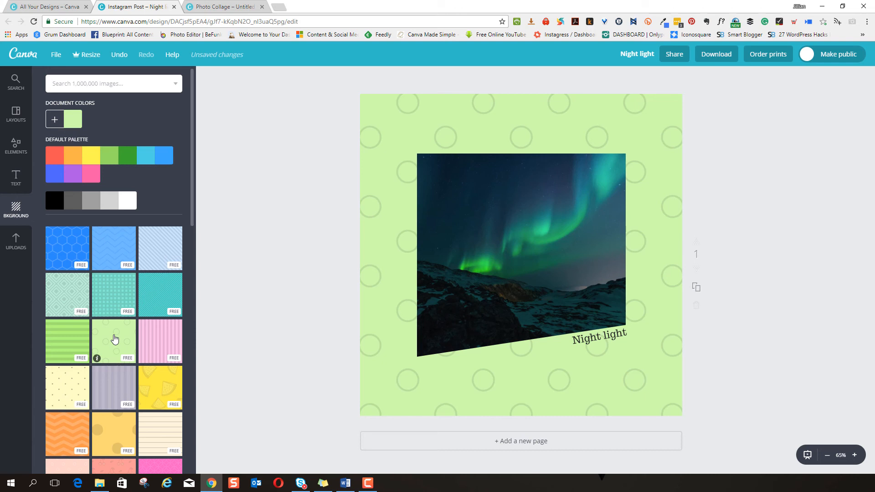
pyautogui.click(407, 133)
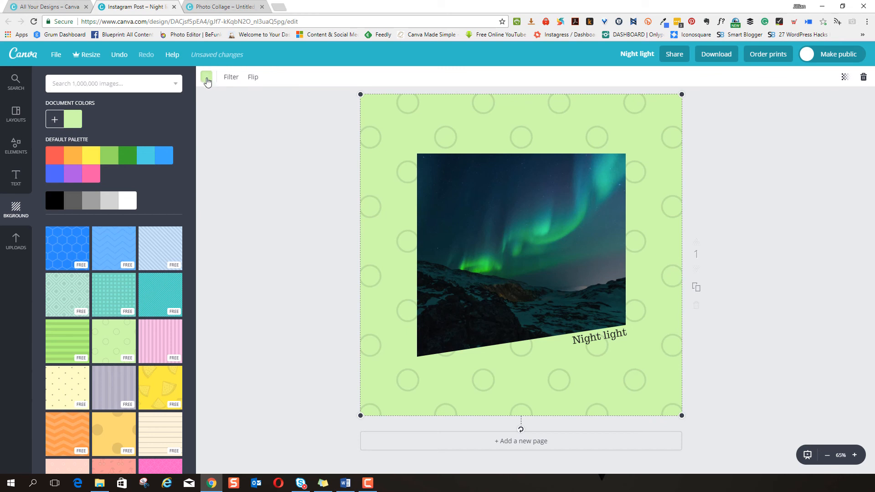
pyautogui.click(206, 77)
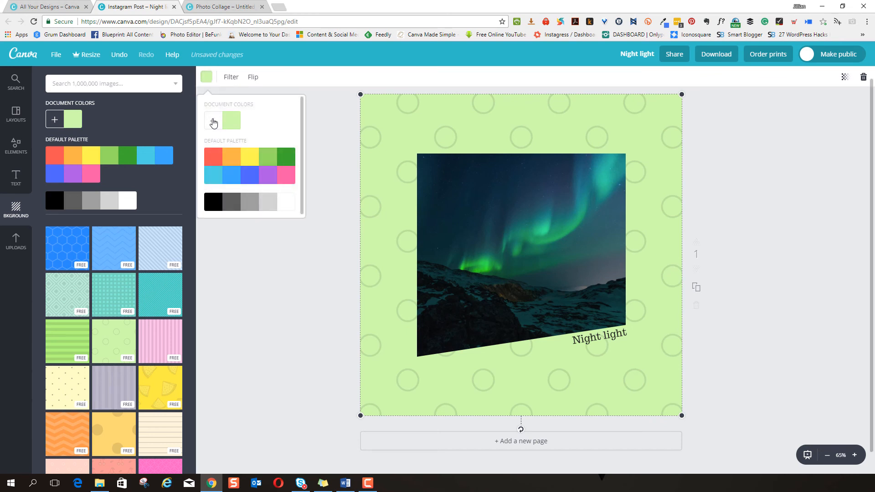
pyautogui.click(213, 123)
pyautogui.moveTo(264, 189); pyautogui.dragTo(253, 173)
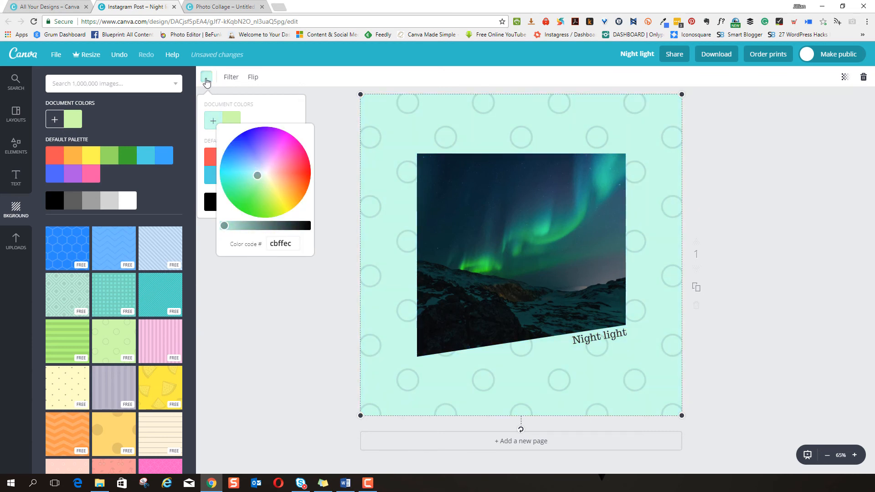
pyautogui.click(207, 77)
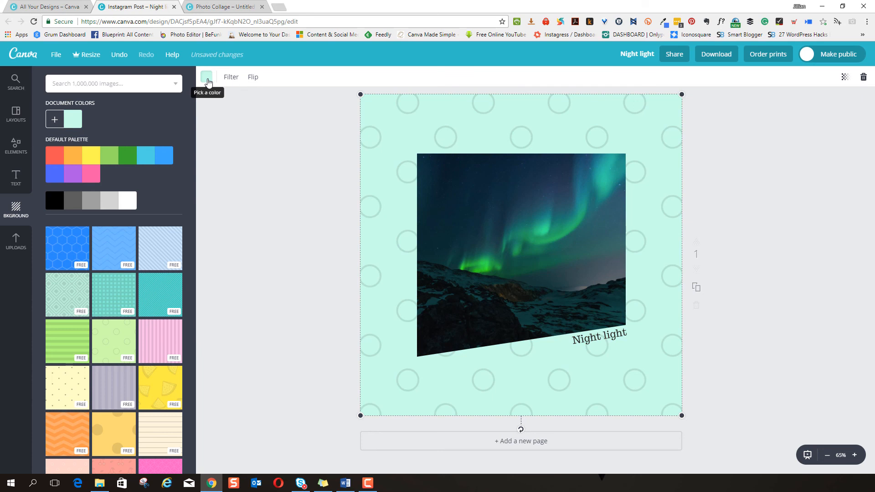